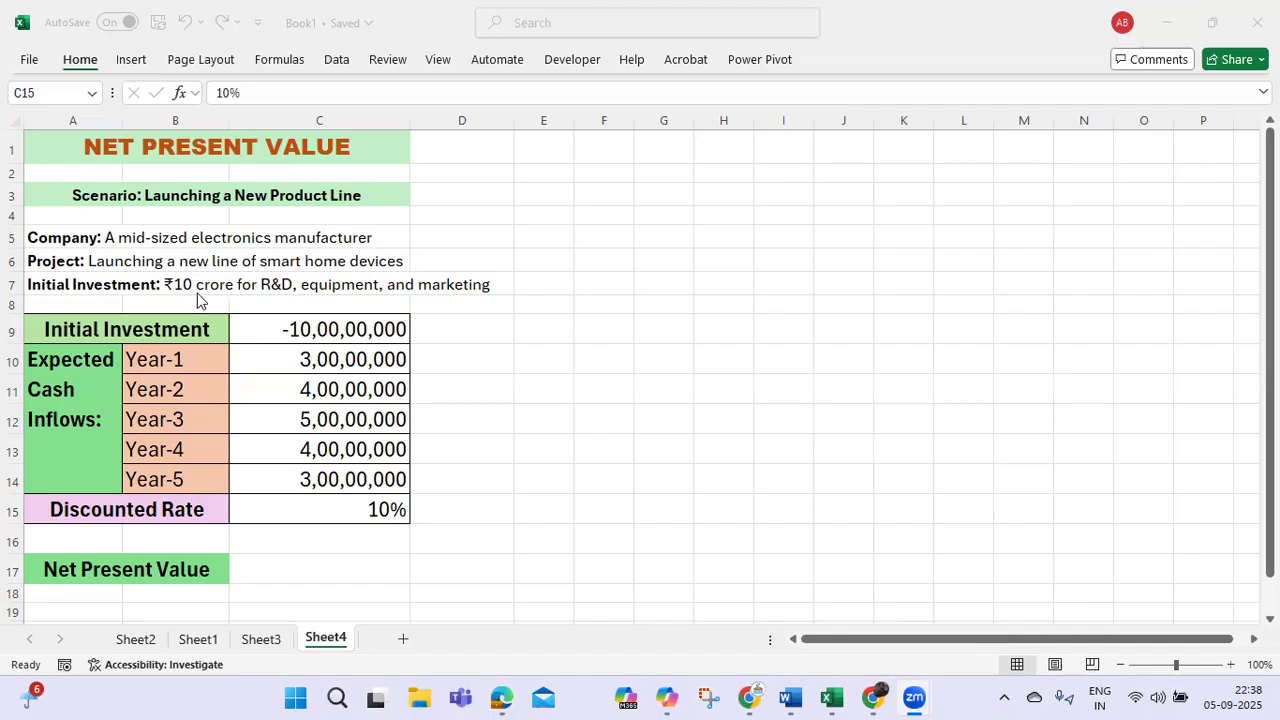
# - Review the initial investment, the Year-1 to Year-5 cash inflows and the discount rate in cells C9 to C15
pyautogui.click(334, 341)
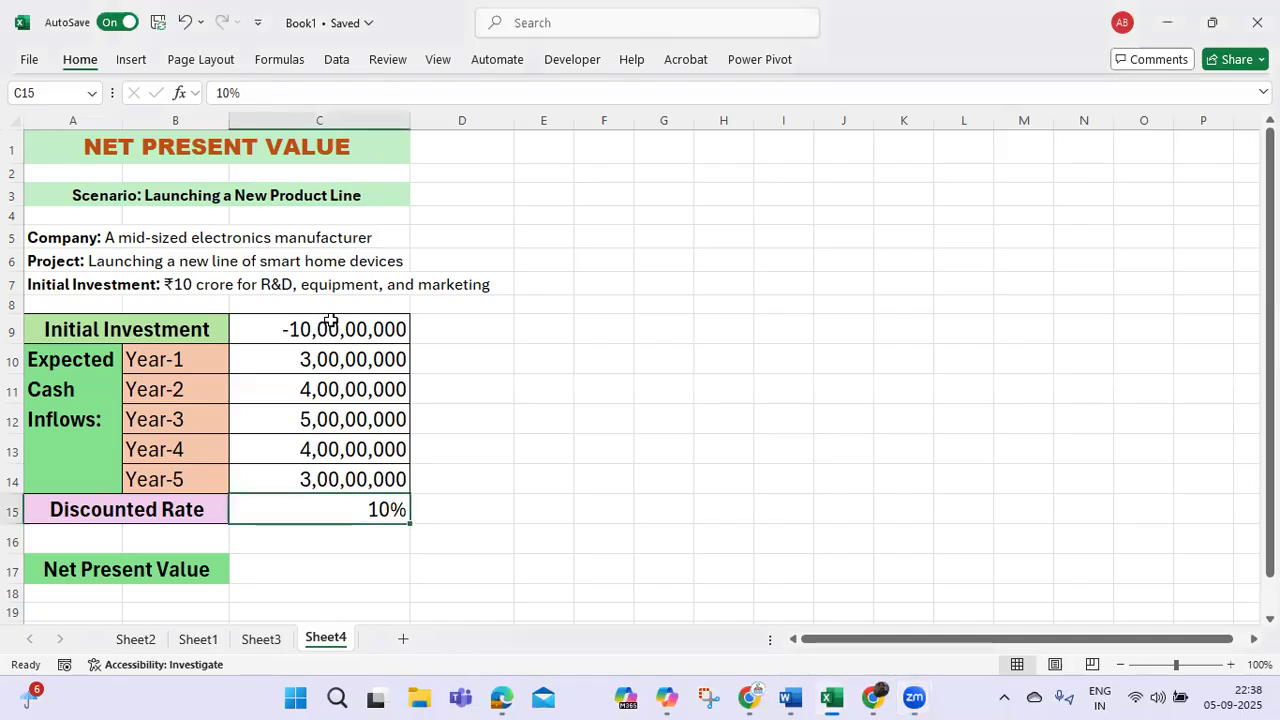
pyautogui.click(330, 322)
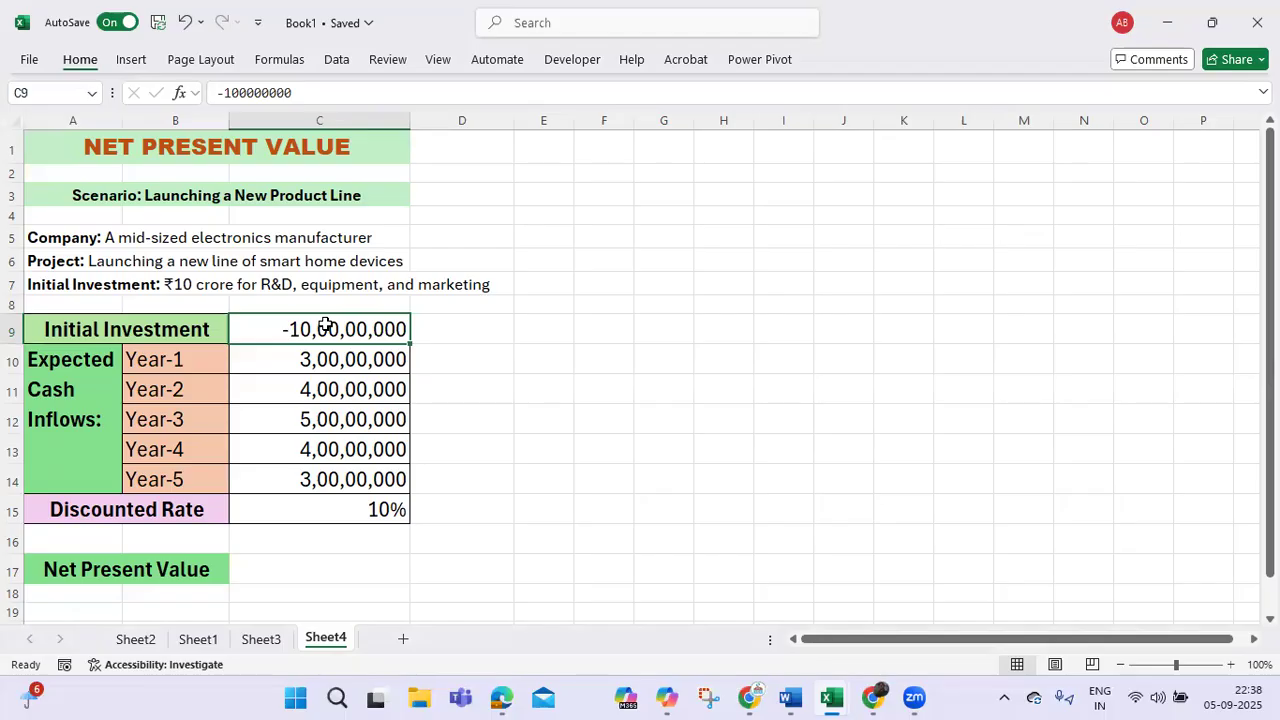
pyautogui.press('Down')
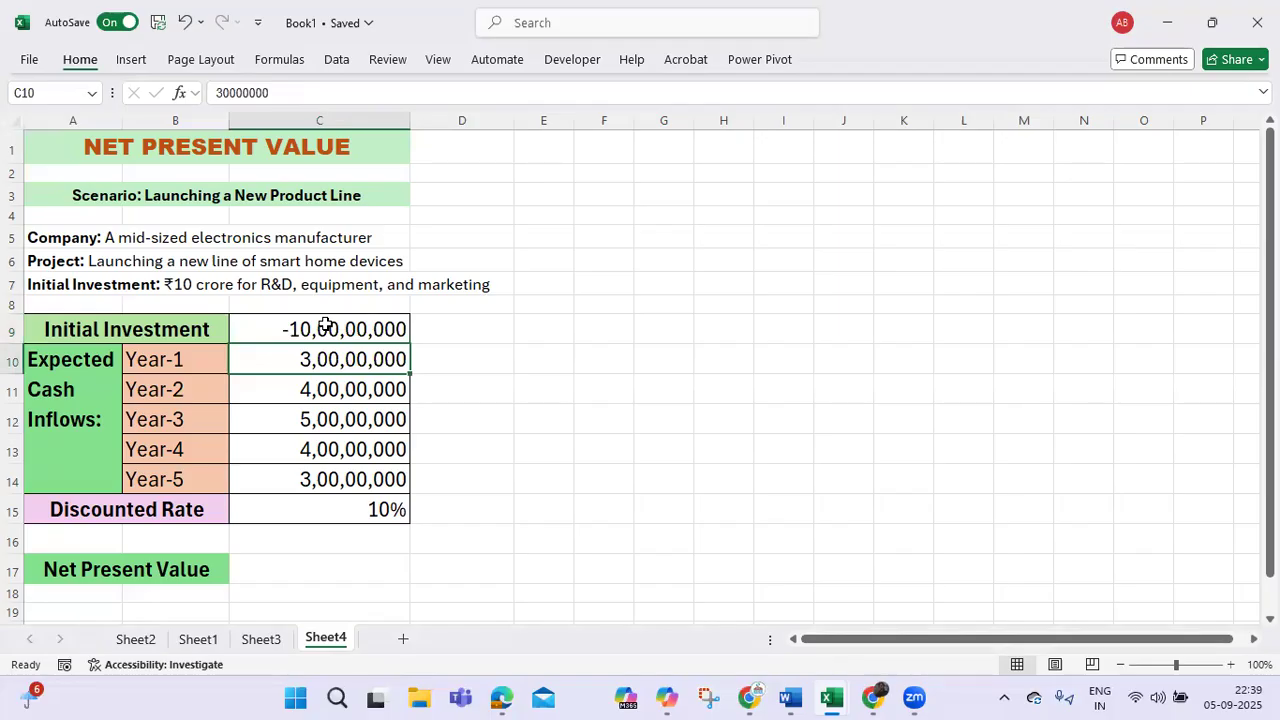
pyautogui.press('Down')
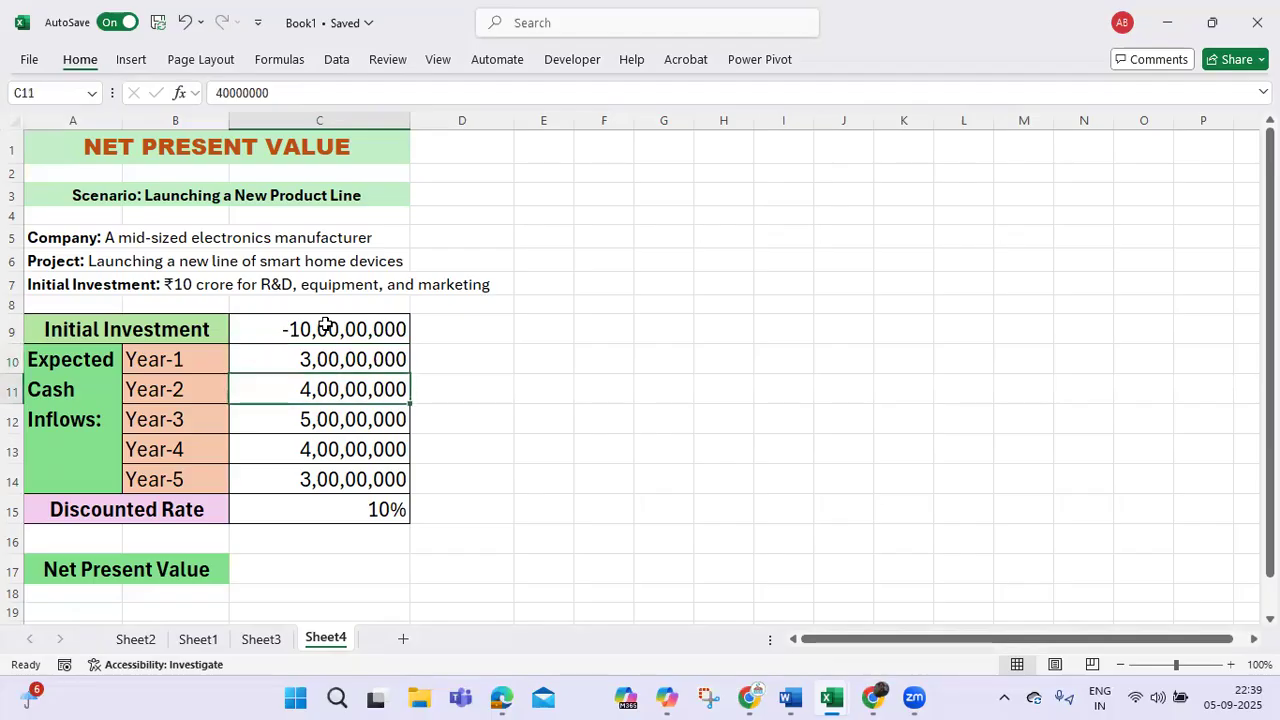
pyautogui.press('Down')
pyautogui.press('Down')
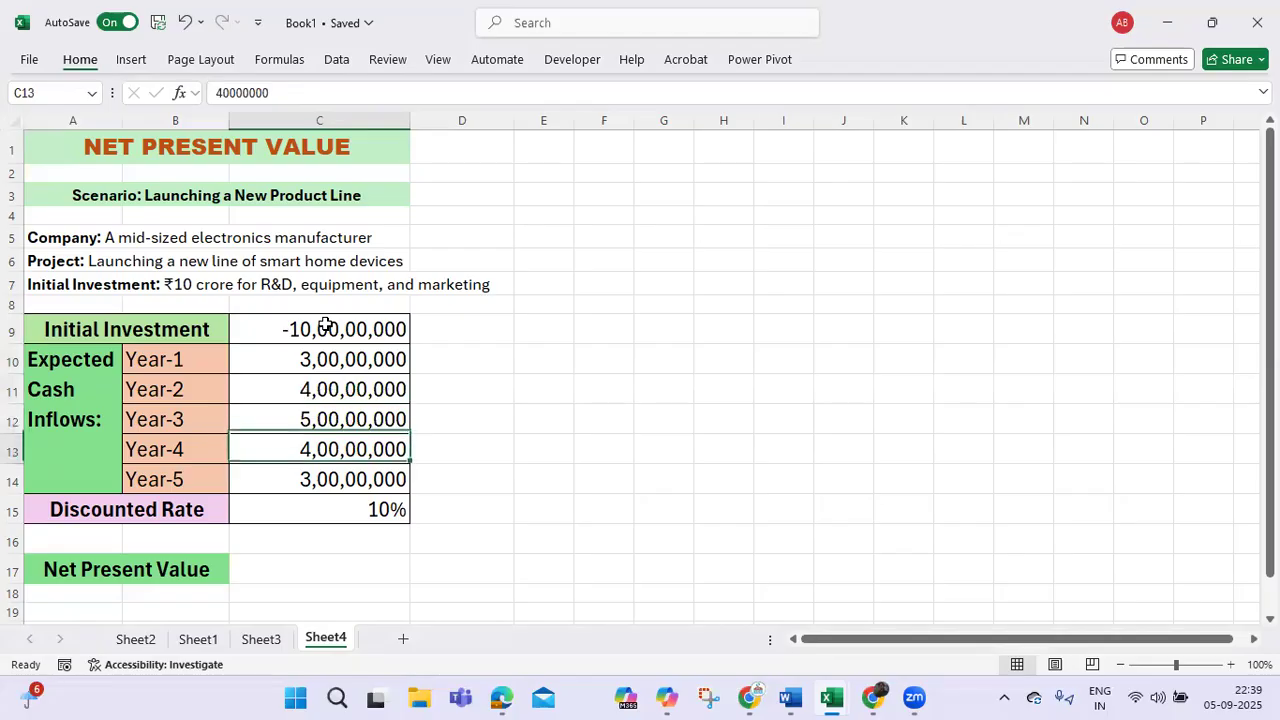
pyautogui.press('Down')
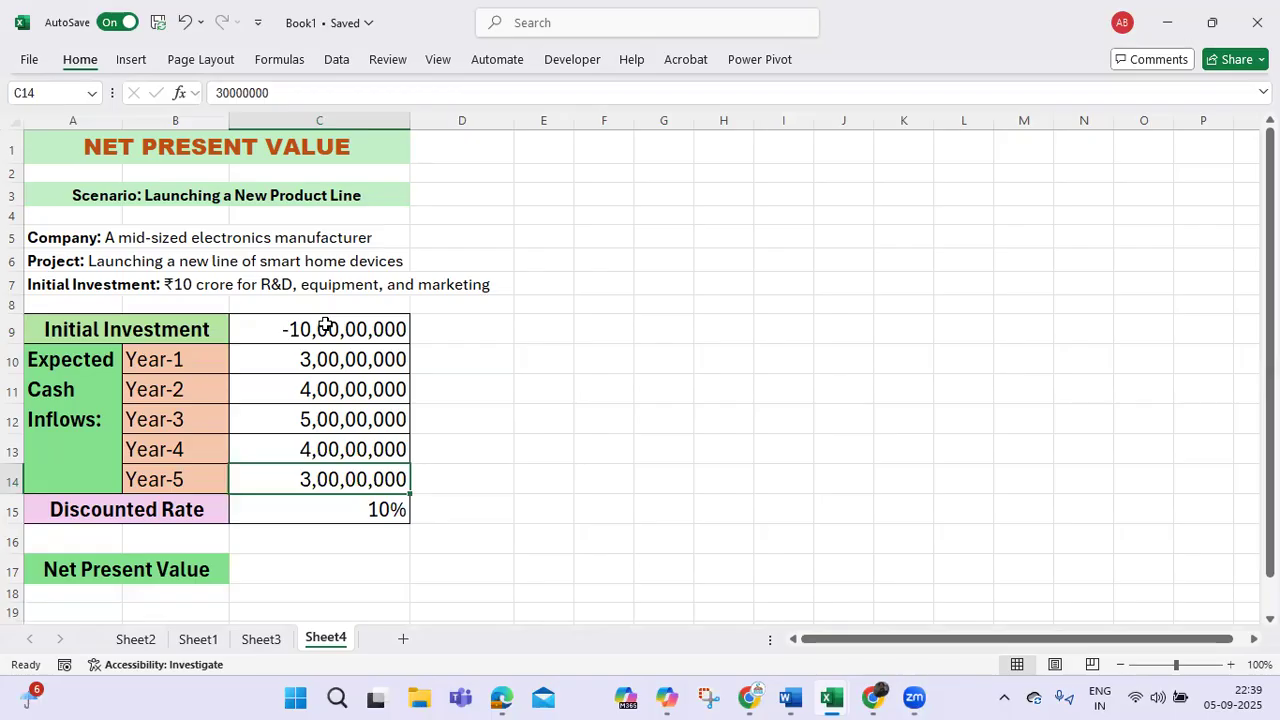
pyautogui.press('Down')
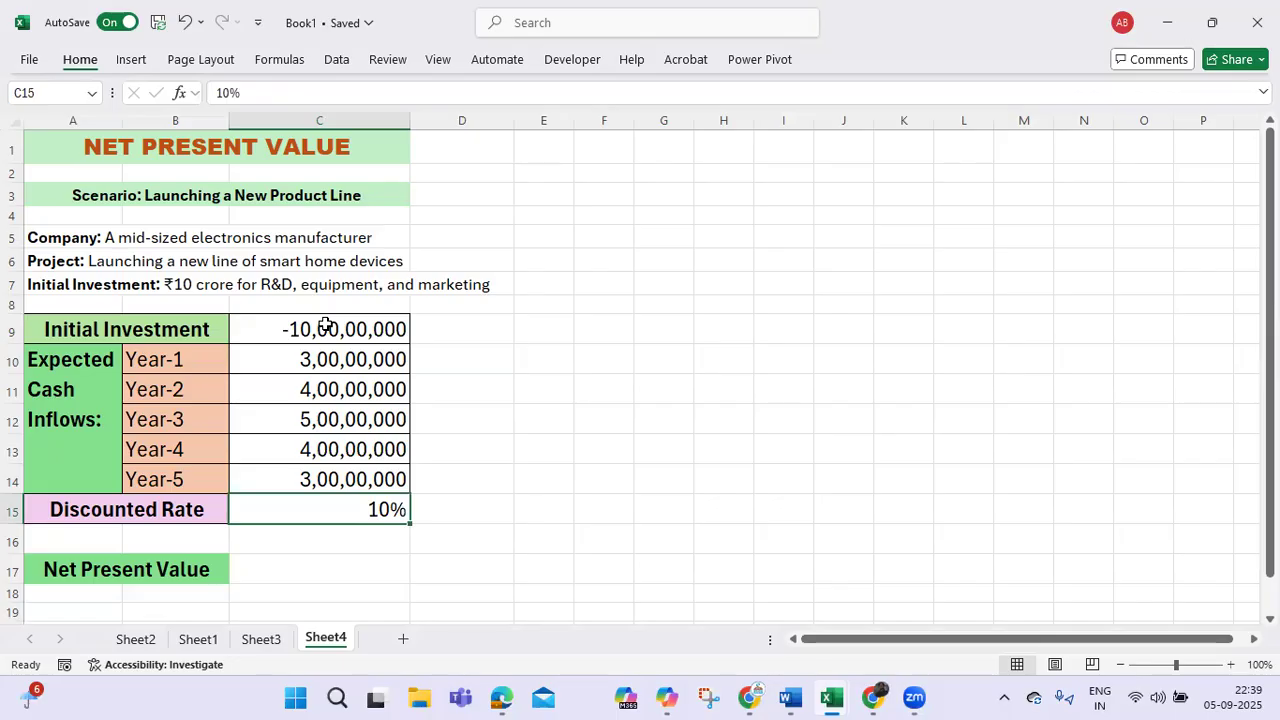
pyautogui.press('Up')
pyautogui.press('Up')
pyautogui.press('Up')
pyautogui.press('Up')
pyautogui.press('Up')
pyautogui.press('Up')
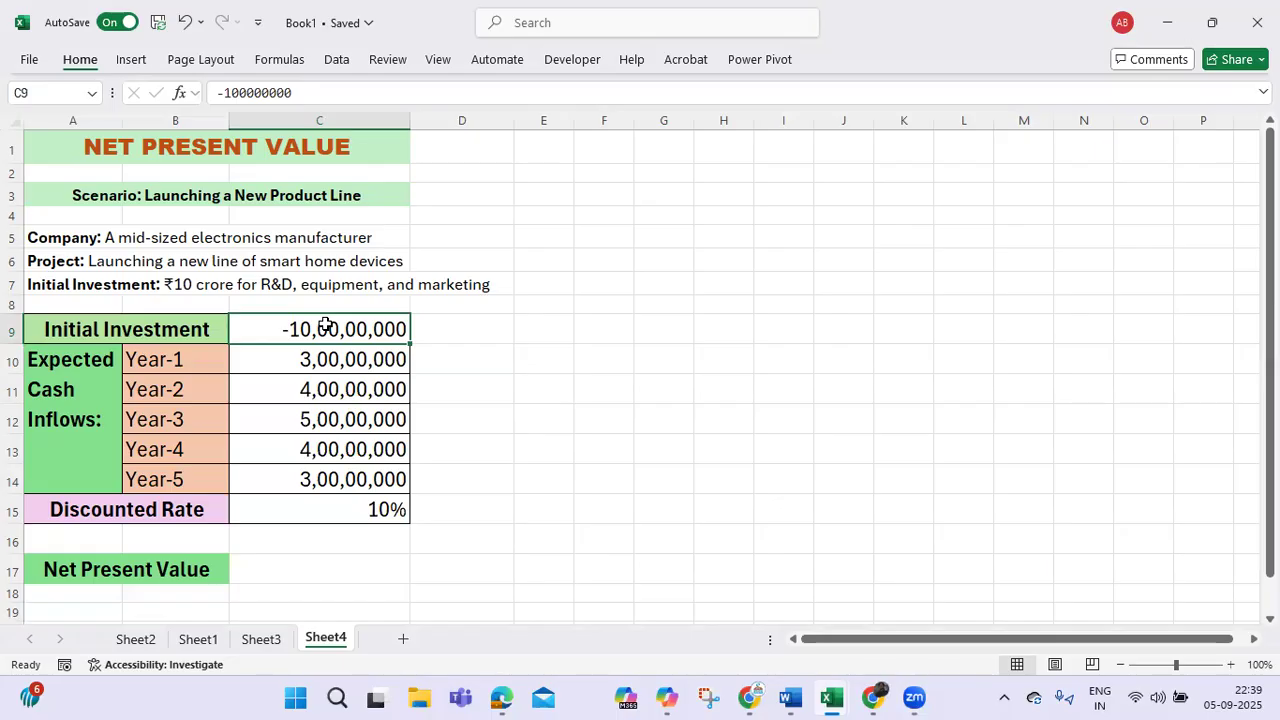
pyautogui.press('Down')
pyautogui.press('Down')
pyautogui.press('Down')
pyautogui.press('Down')
pyautogui.press('Down')
pyautogui.press('Down')
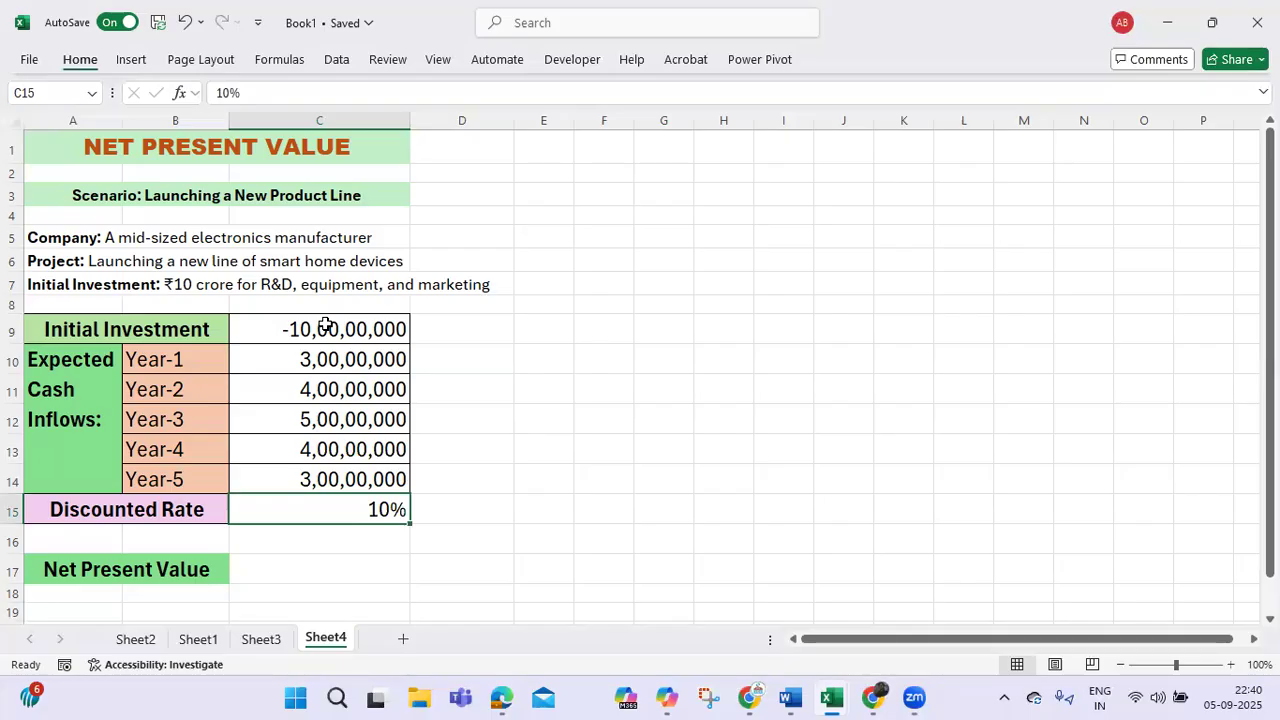
# - Start an NPV formula in cell C17 beside Net Present Value and use the discount rate in C15 as its rate
pyautogui.press('Down')
pyautogui.press('Down')
pyautogui.press('Down')
pyautogui.press('Up')
pyautogui.write('=')
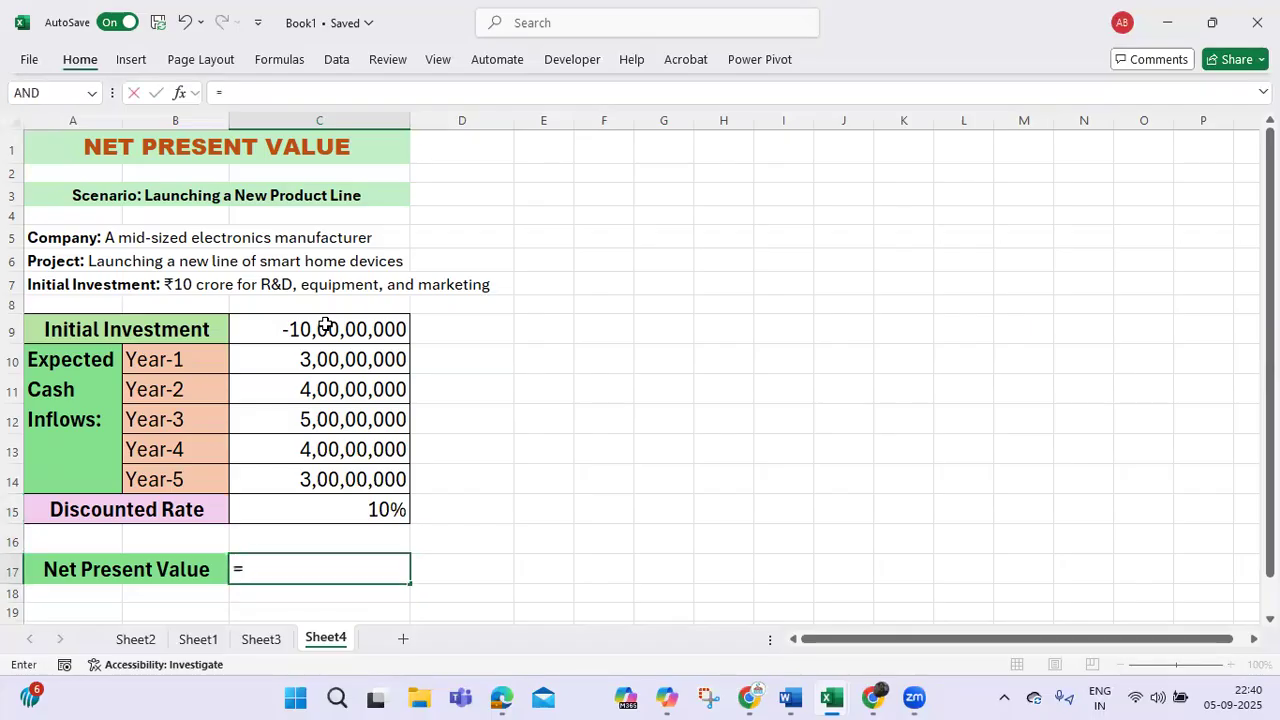
pyautogui.write('npv(')
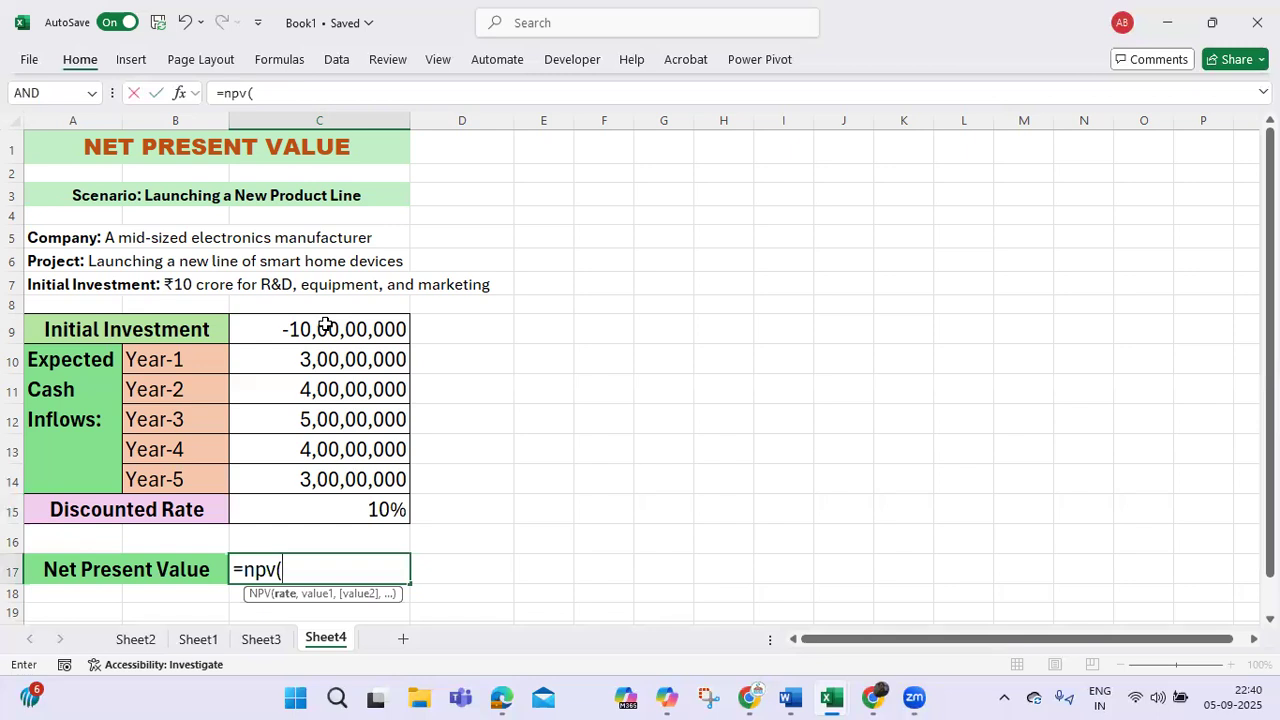
pyautogui.click(180, 93)
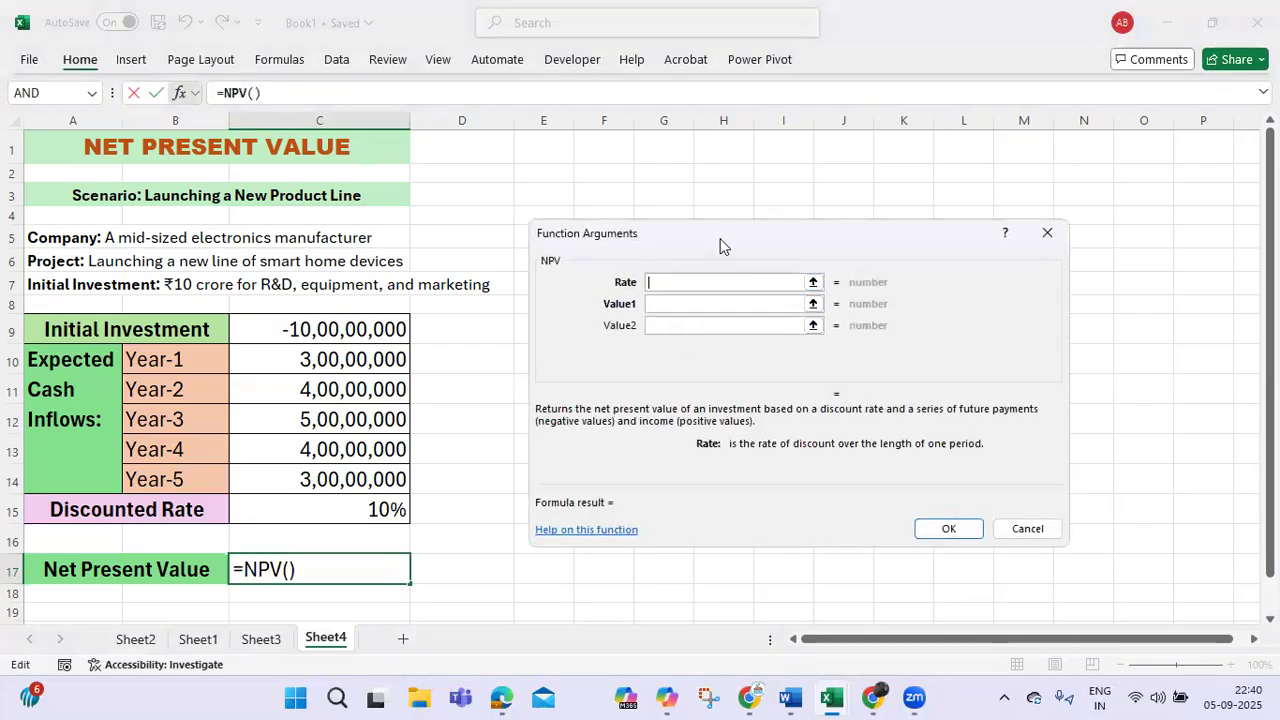
pyautogui.moveTo(724, 246); pyautogui.dragTo(700, 312)
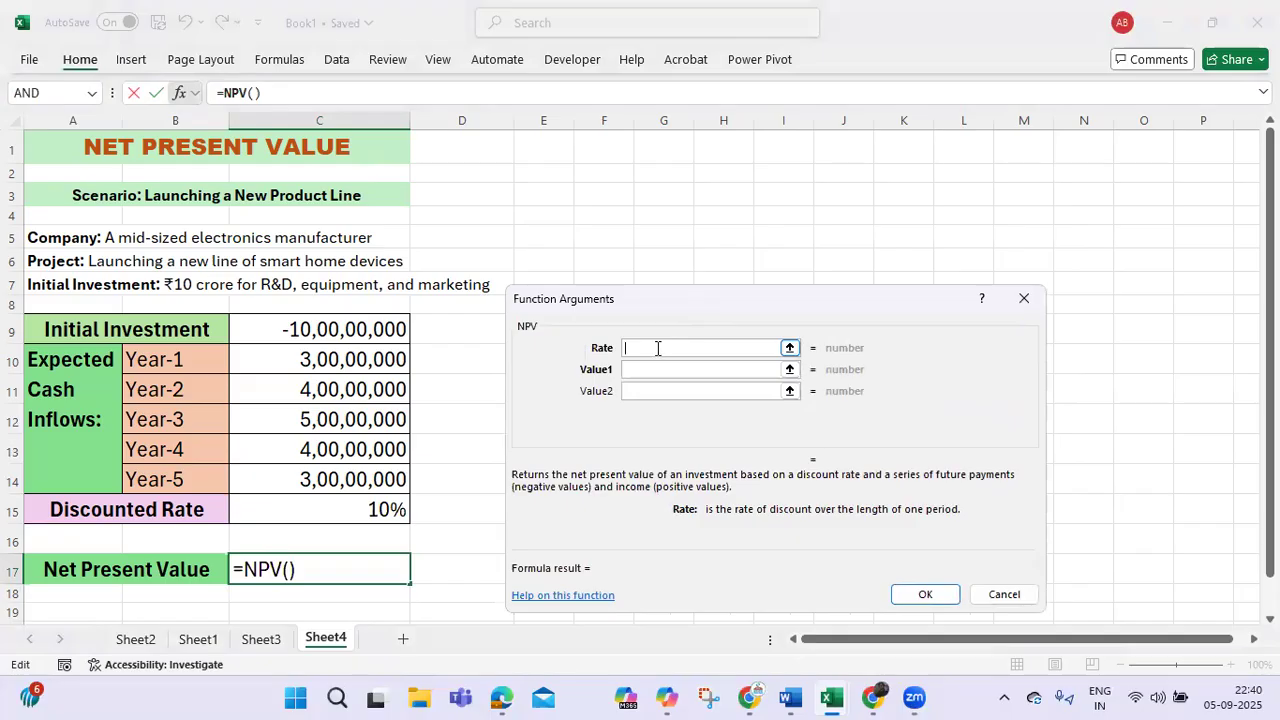
pyautogui.click(375, 508)
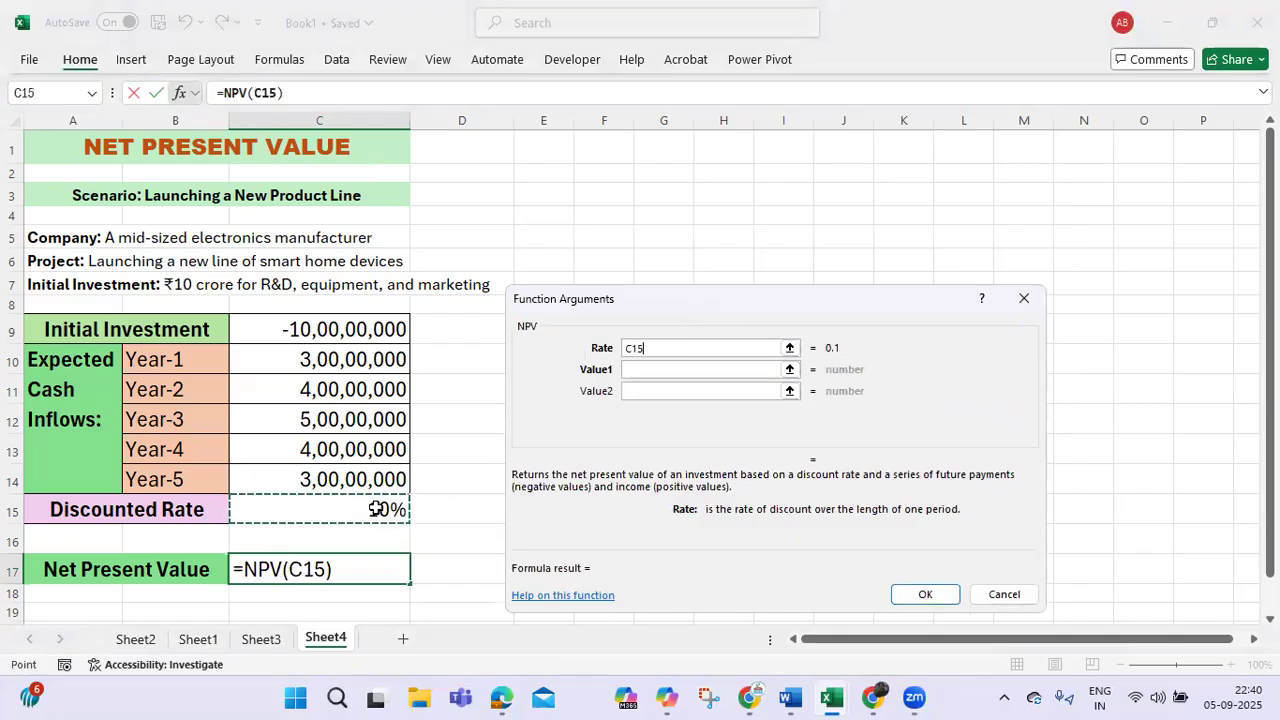
# - Use the initial investment and cash inflows in C9:C14 as the NPV function's Value1 and complete the formula
pyautogui.click(637, 369)
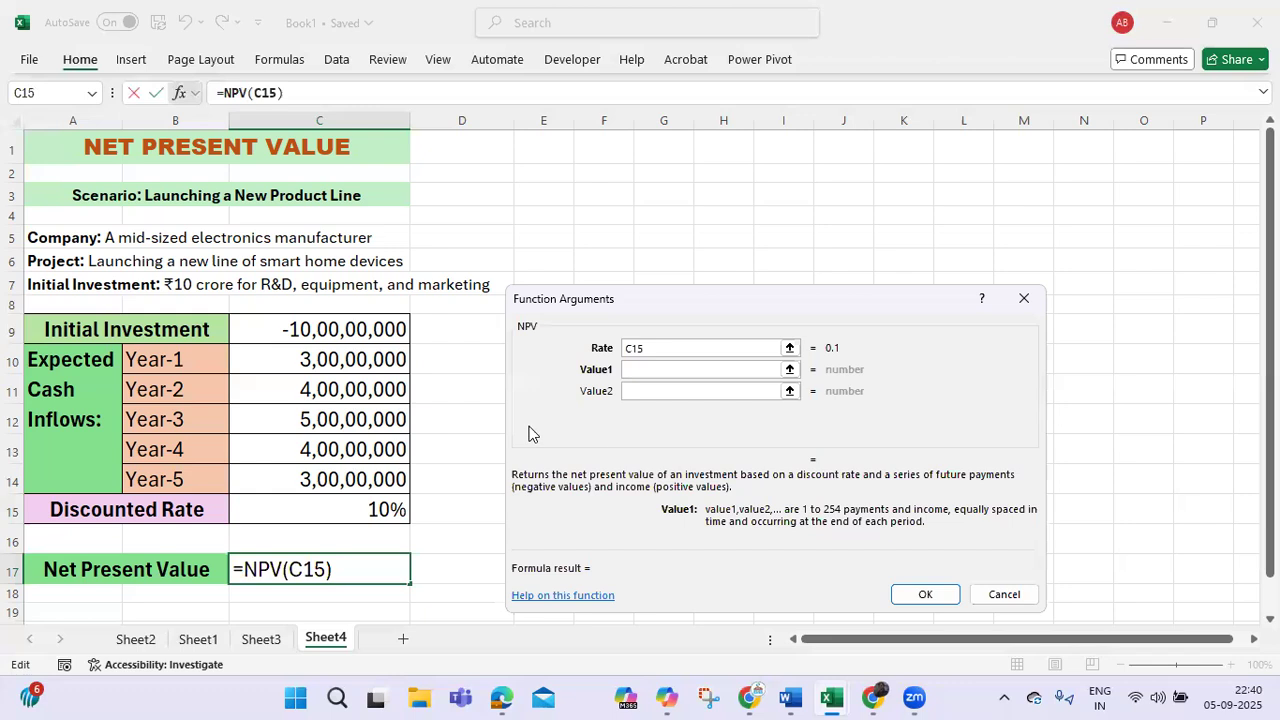
pyautogui.moveTo(368, 336); pyautogui.dragTo(400, 485)
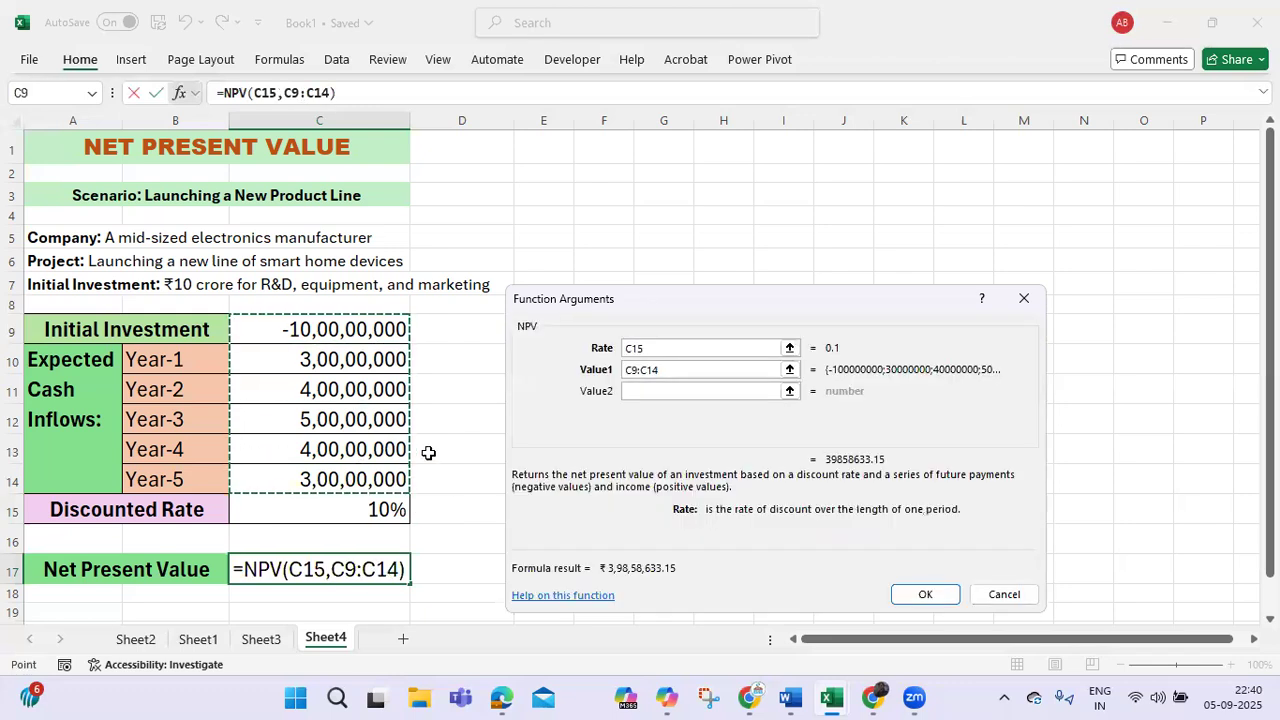
pyautogui.click(915, 595)
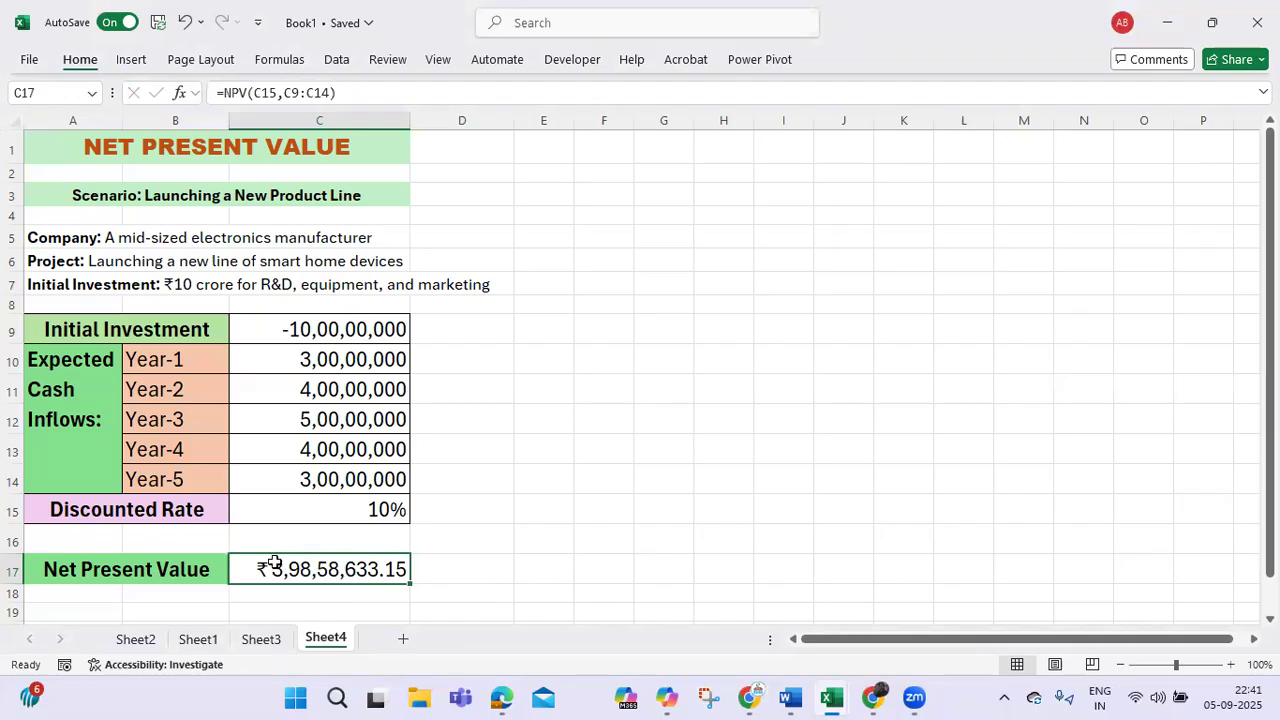
pyautogui.moveTo(362, 370); pyautogui.dragTo(360, 475)
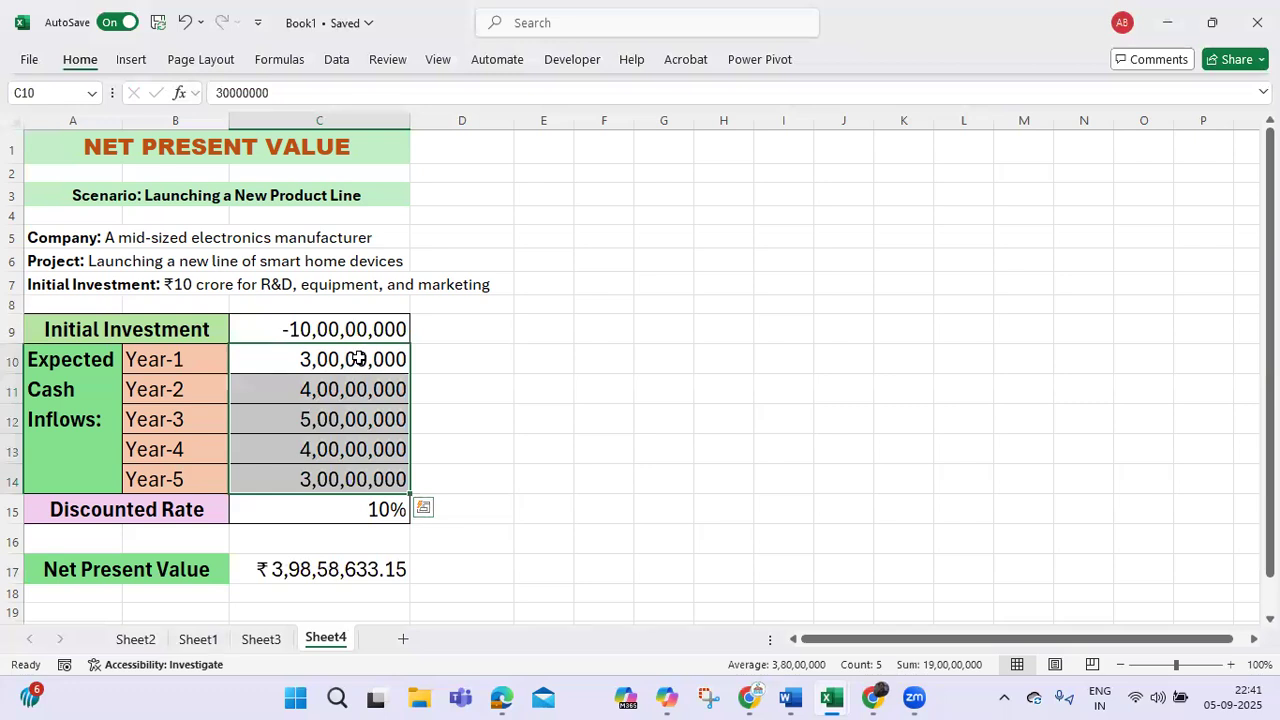
pyautogui.moveTo(358, 359); pyautogui.dragTo(364, 478)
pyautogui.click(316, 569)
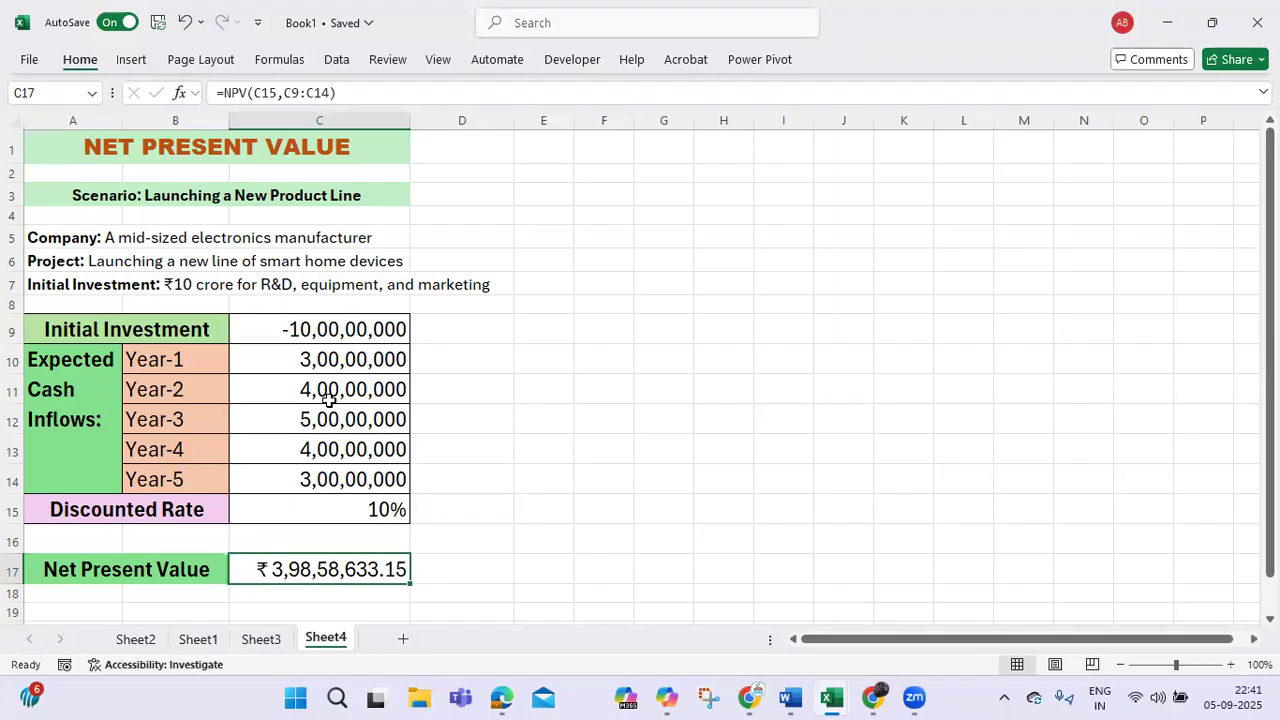
# - Set the Year-5 cash inflow to 50,00,000 and check the recalculated net present value
pyautogui.doubleClick(311, 480)
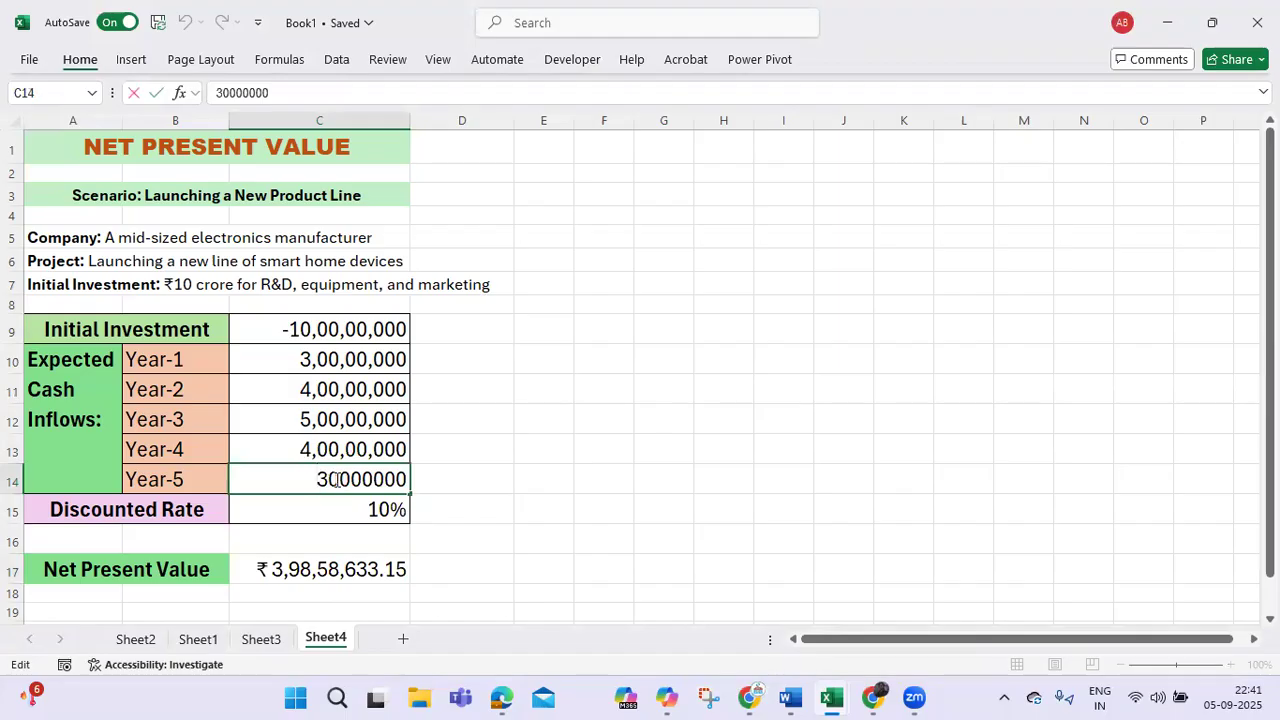
pyautogui.press('Delete')
pyautogui.press('Delete')
pyautogui.write('5')
pyautogui.press('Return')
pyautogui.press('Down')
pyautogui.press('Down')
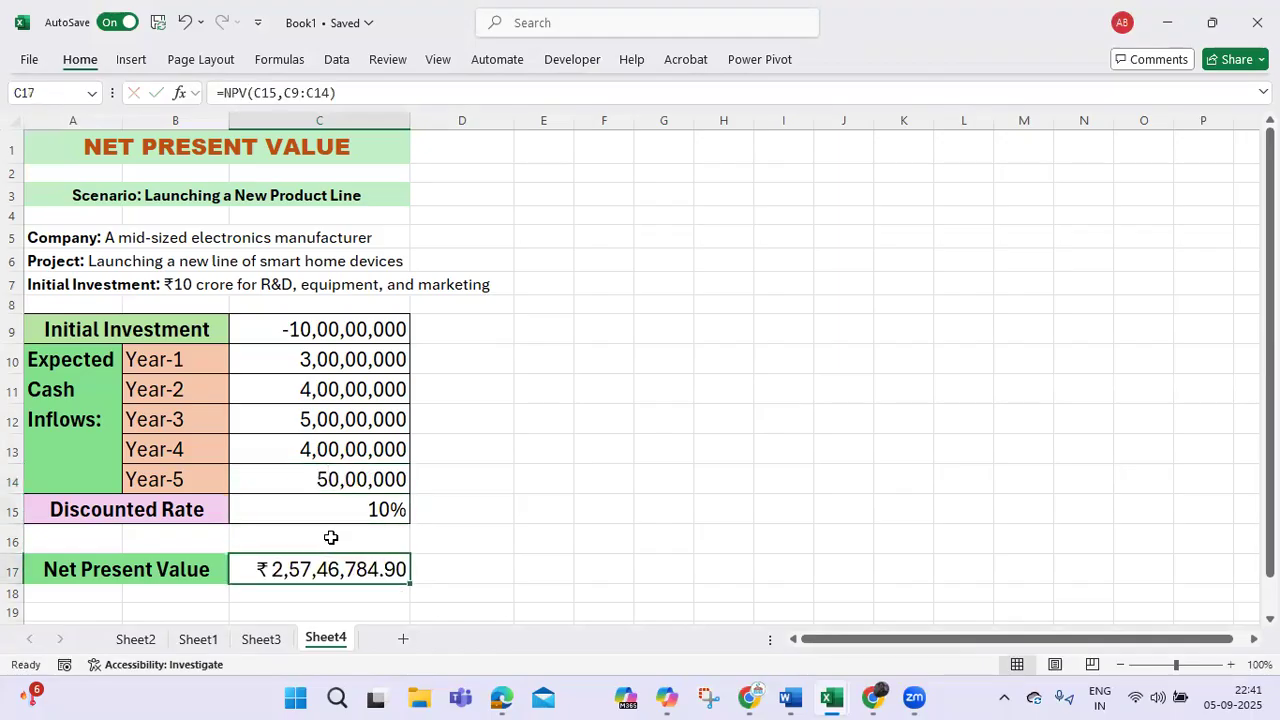
# - Set the Year-4 cash inflow to 1,00,00,000
pyautogui.press('Up')
pyautogui.press('Up')
pyautogui.press('Up')
pyautogui.press('Up')
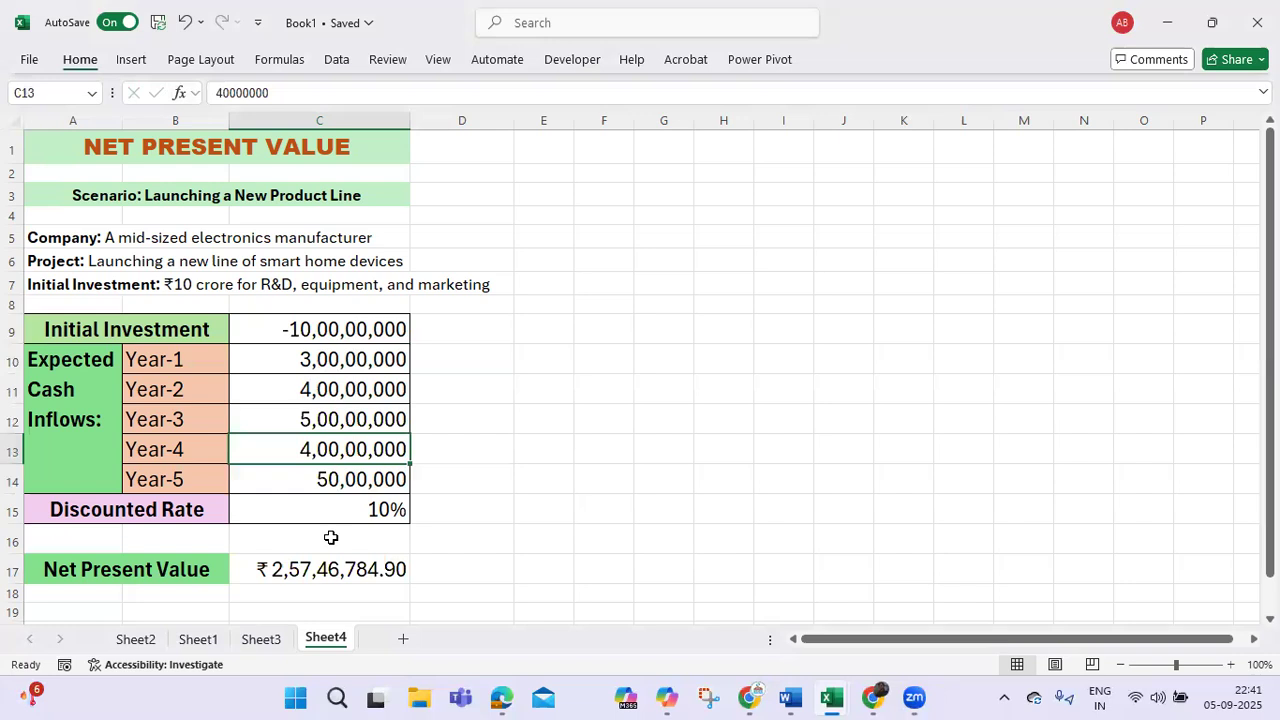
pyautogui.press('F2')
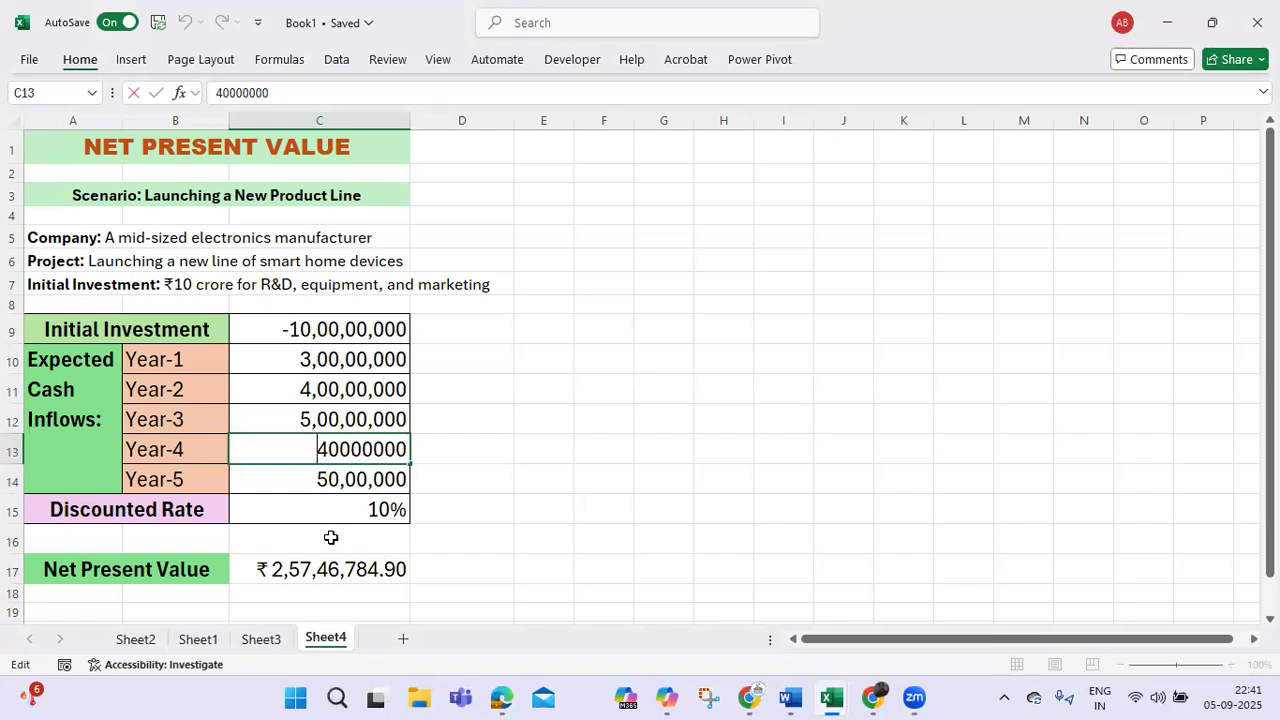
pyautogui.press('Delete')
pyautogui.write('1')
pyautogui.press('Return')
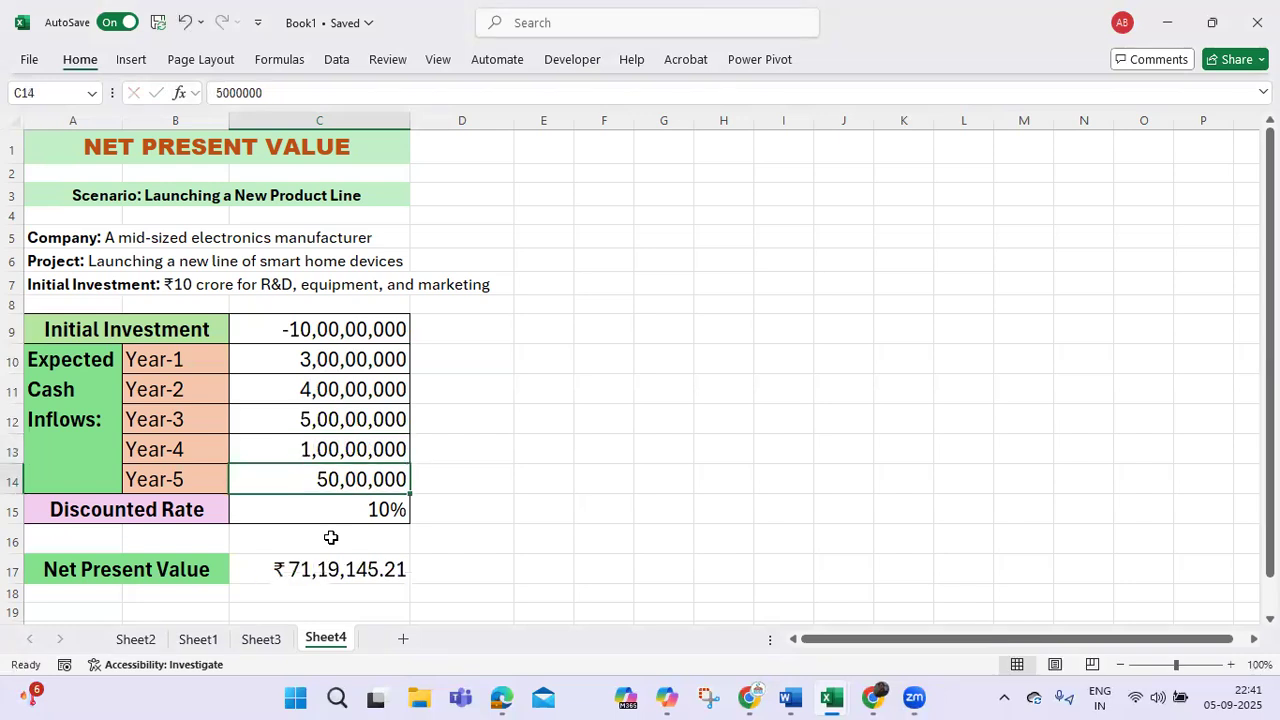
# - Set the Year-3 cash inflow to 1,00,00,000 and check the recalculated net present value
pyautogui.press('Up')
pyautogui.press('Up')
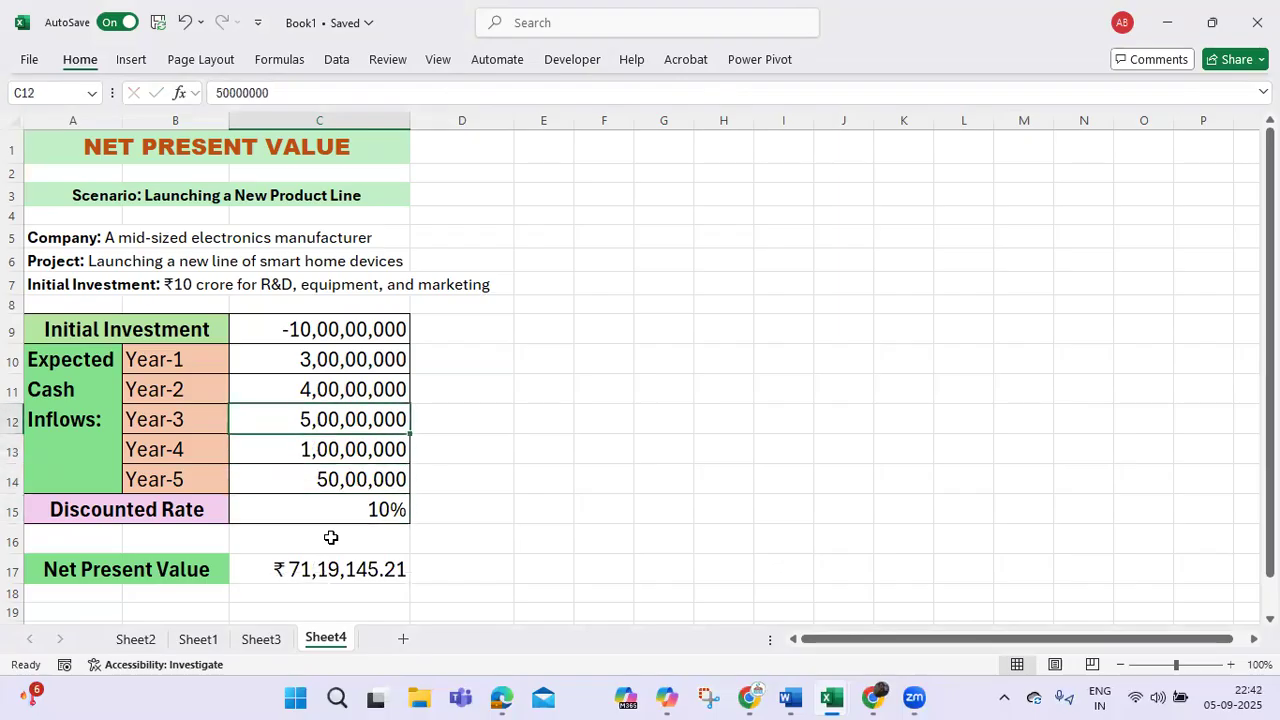
pyautogui.press('F2')
pyautogui.press('Home')
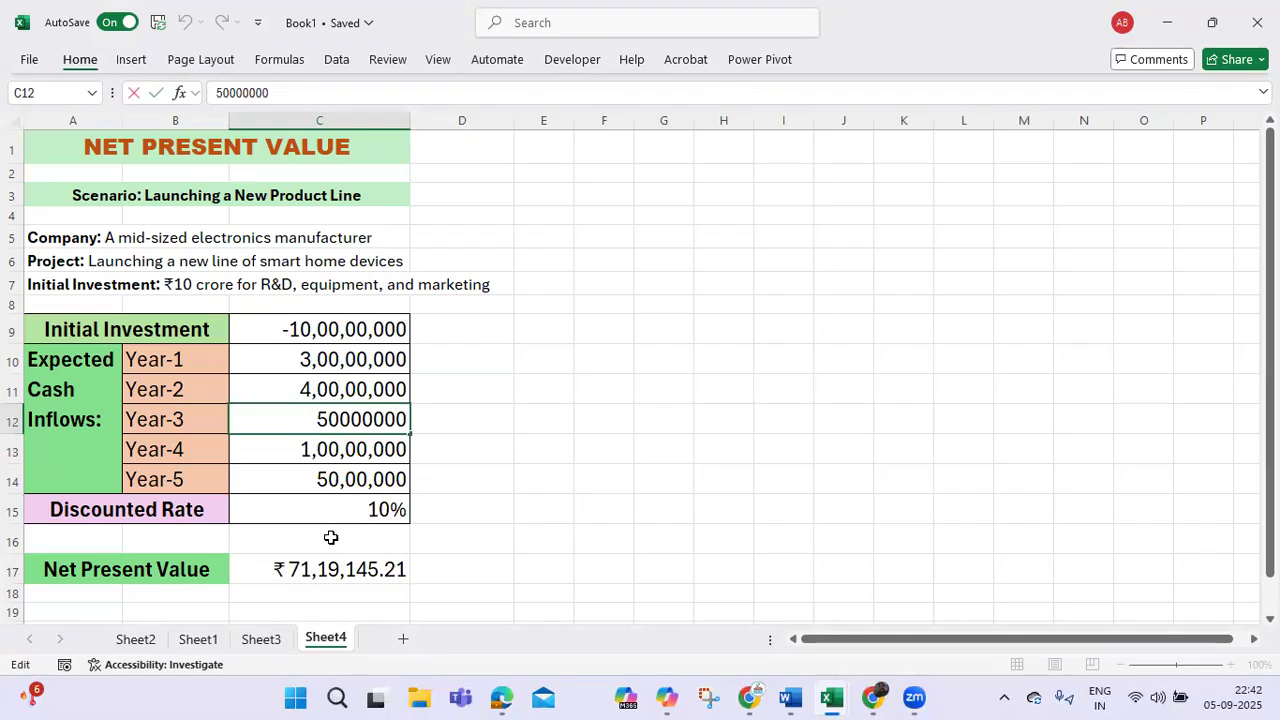
pyautogui.press('Delete')
pyautogui.write('1')
pyautogui.press('Return')
pyautogui.press('Down')
pyautogui.press('Down')
pyautogui.press('Down')
pyautogui.press('Down')
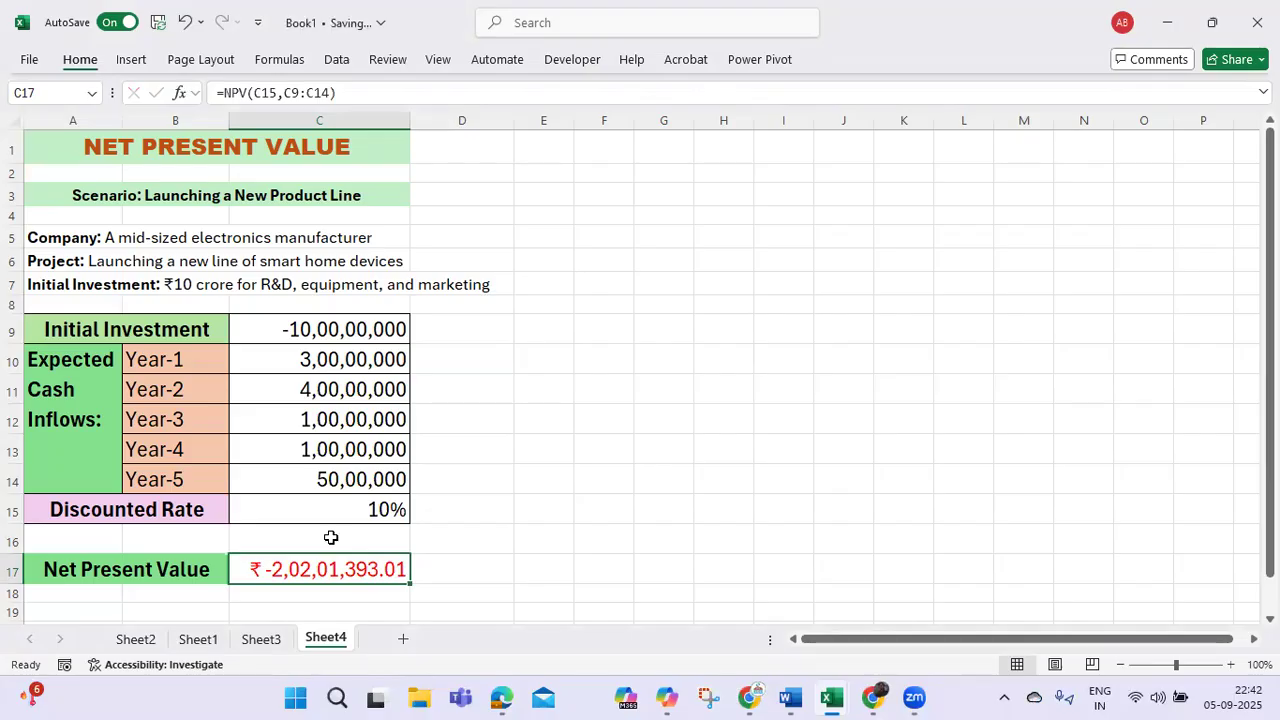
# - Inspect the NPV formula in C17, set the Year-3 cash inflow to 5,00,00,000 and go back to the net present value
pyautogui.click(176, 70)
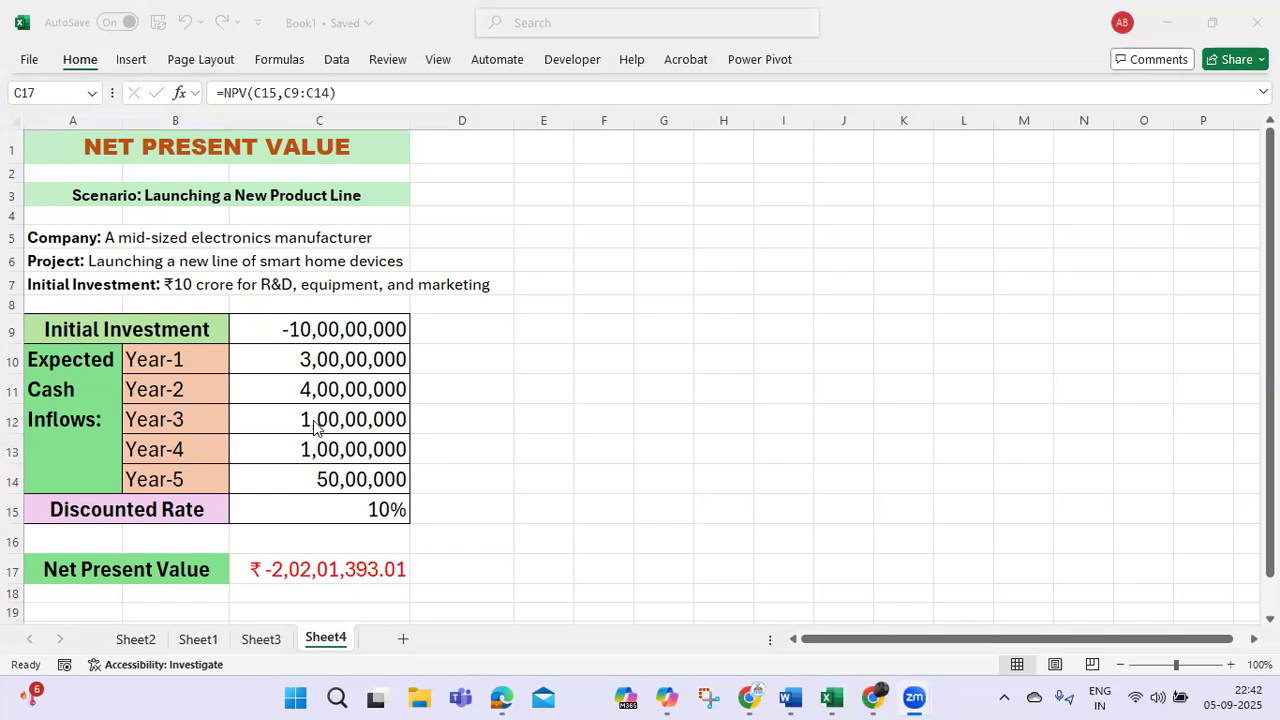
pyautogui.doubleClick(315, 570)
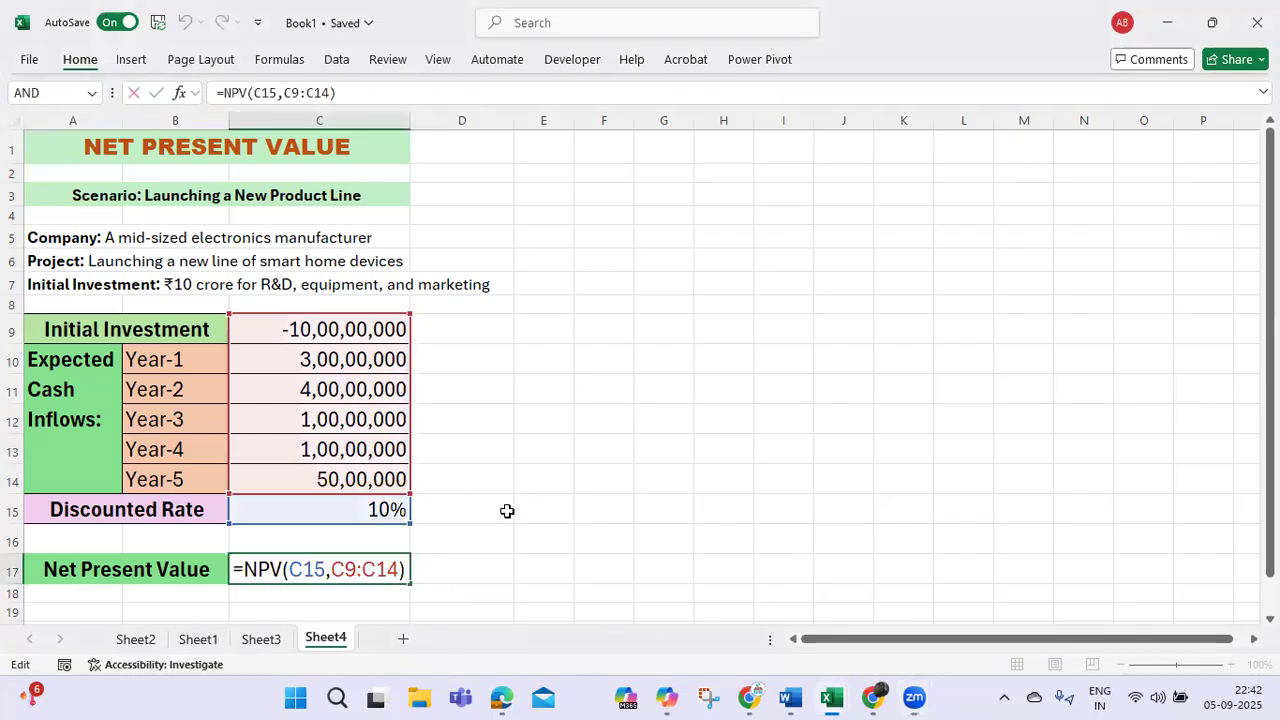
pyautogui.click(414, 507)
pyautogui.doubleClick(312, 420)
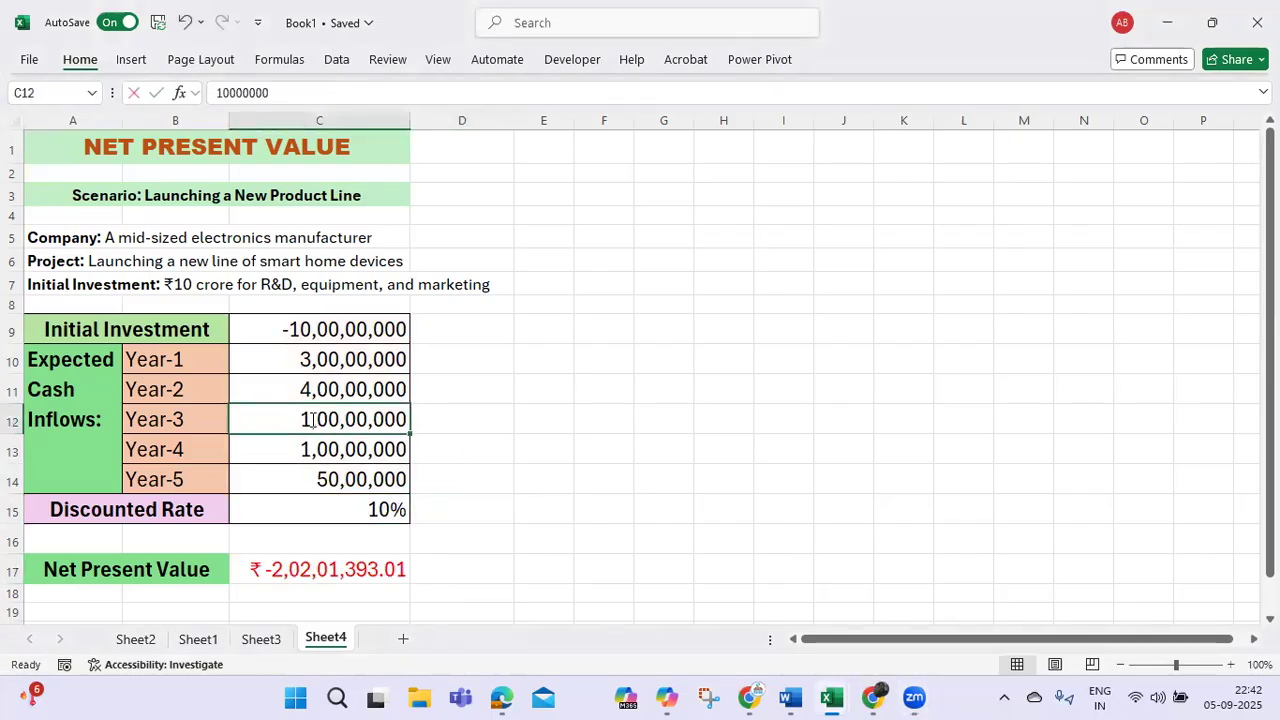
pyautogui.press('Right')
pyautogui.press('BackSpace')
pyautogui.write('5')
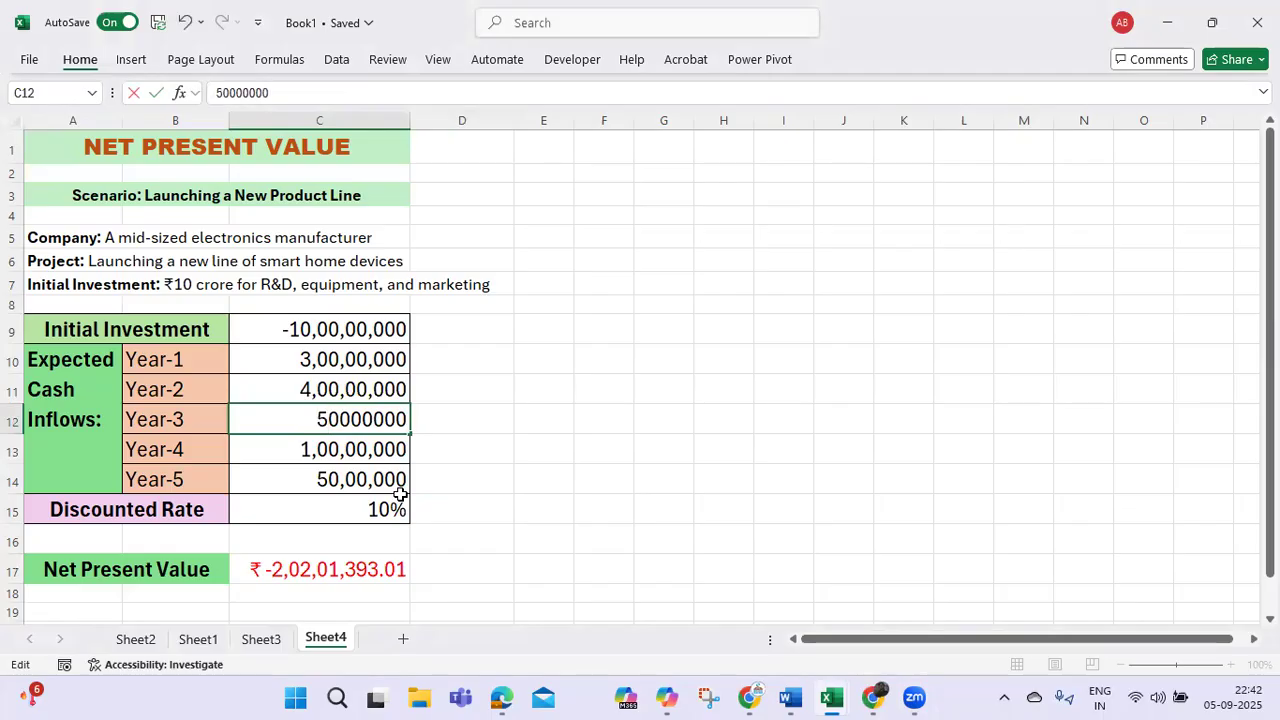
pyautogui.press('Return')
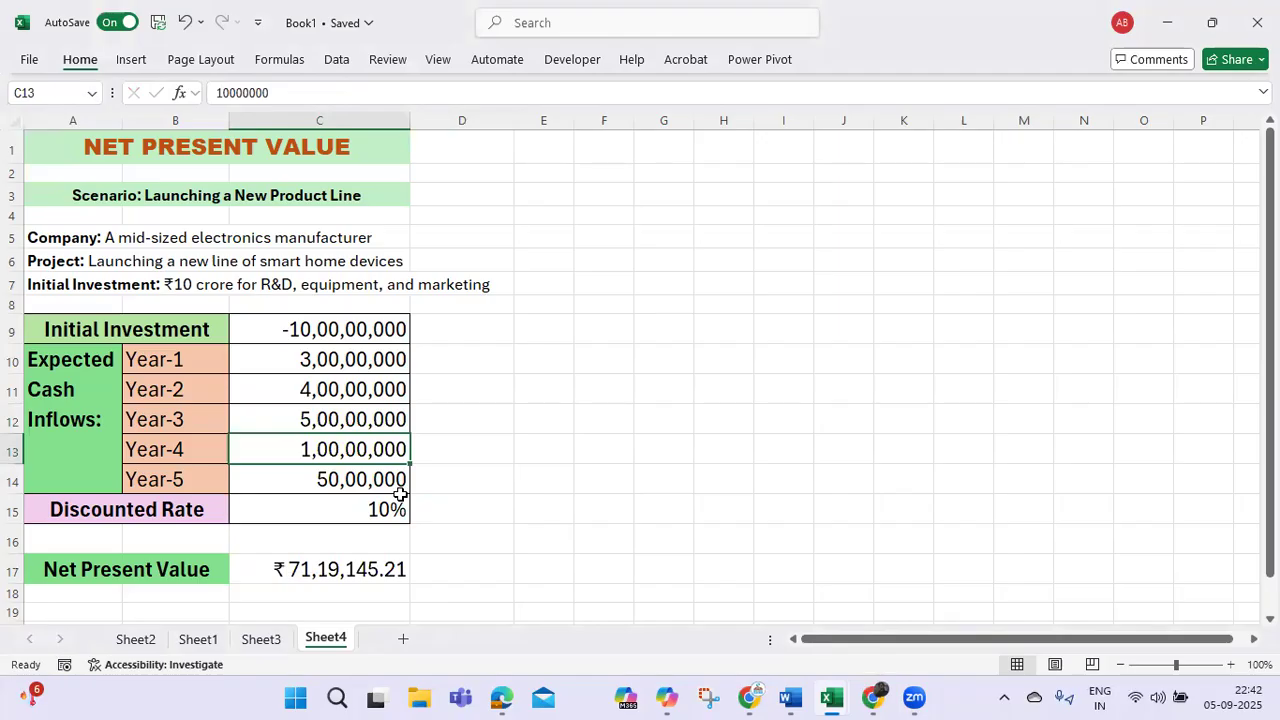
pyautogui.press('Down')
pyautogui.press('Down')
pyautogui.press('Down')
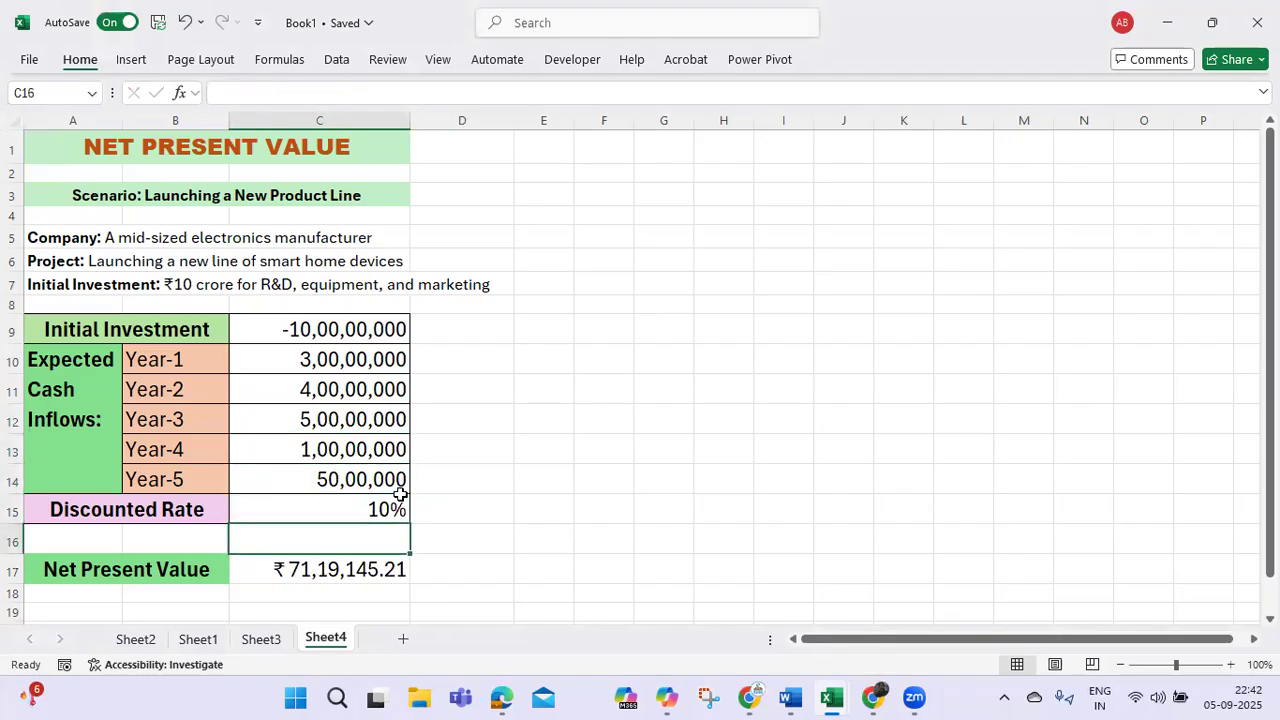
pyautogui.press('Down')
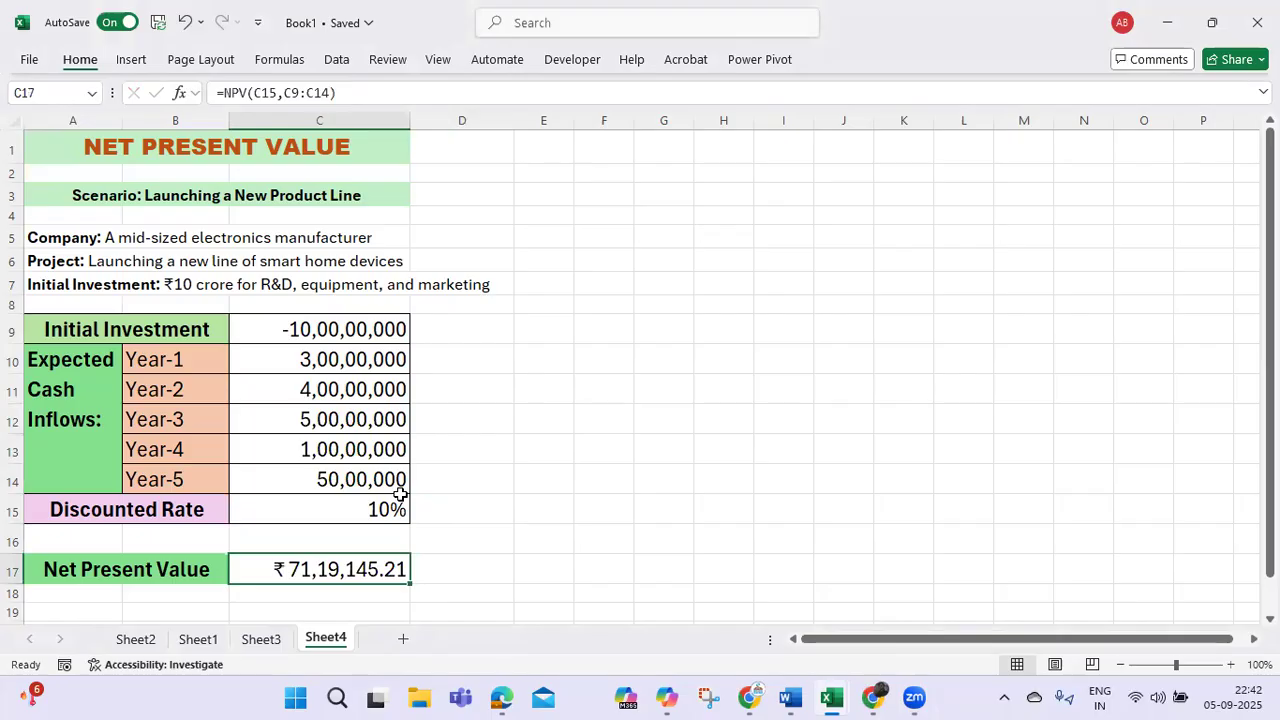
# - Examine the cash inflows from Year-2 to Year-5 and the discount rate against the net present value in C17
pyautogui.press('Up')
pyautogui.press('Up')
pyautogui.press('Up')
pyautogui.press('Up')
pyautogui.press('Up')
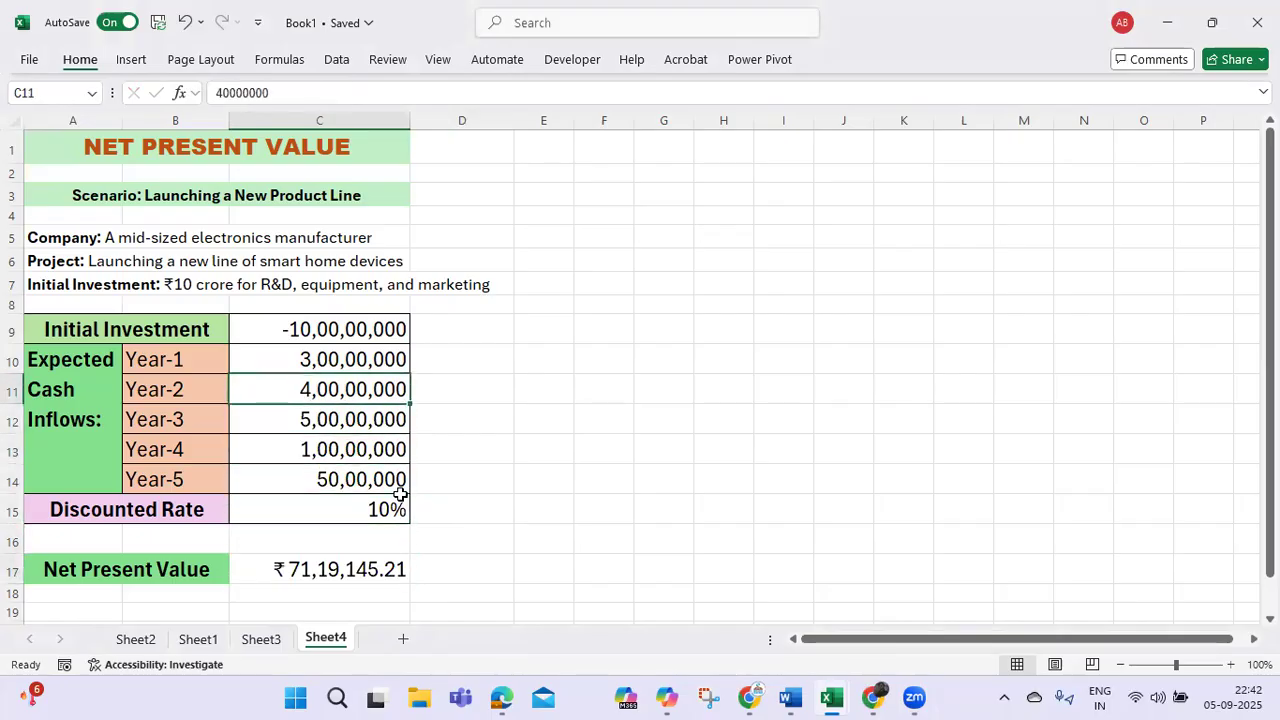
pyautogui.press('Down')
pyautogui.press('Down')
pyautogui.press('Down')
pyautogui.press('Down')
pyautogui.press('Down')
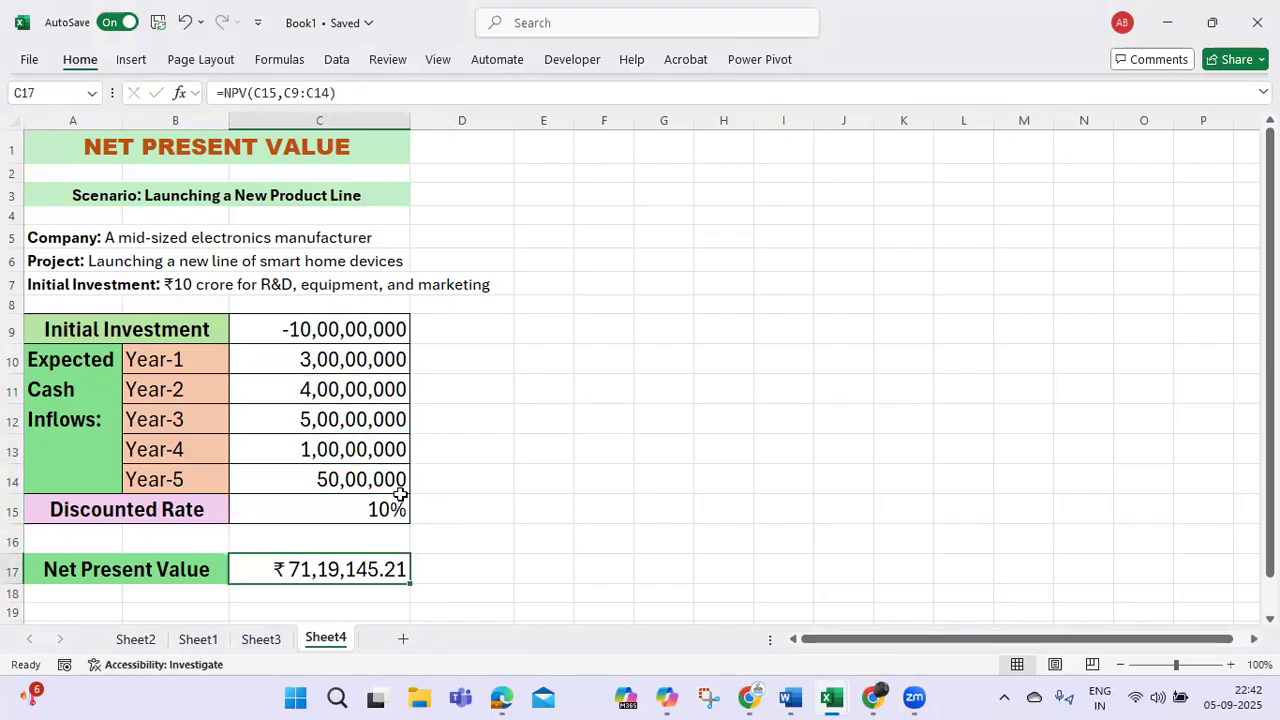